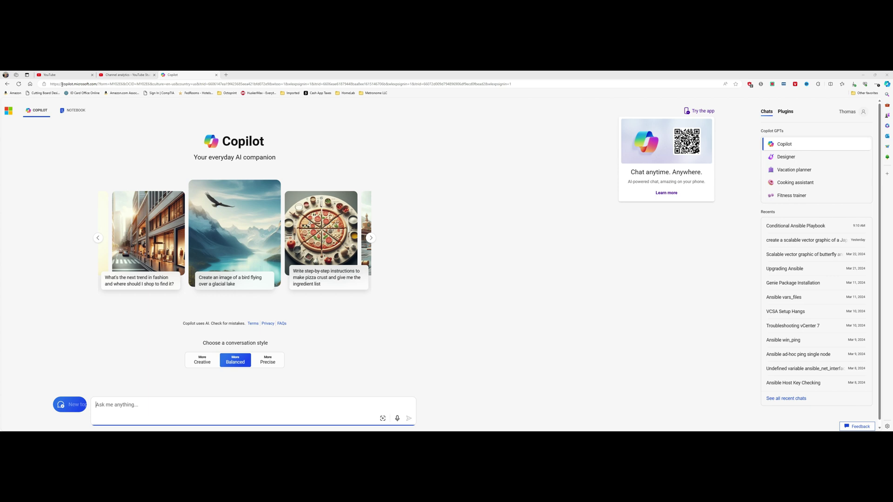
- Return to Copilot's Designer page, 'Create any image you can imagine', with an empty prompt
drag(62, 85, 98, 85)
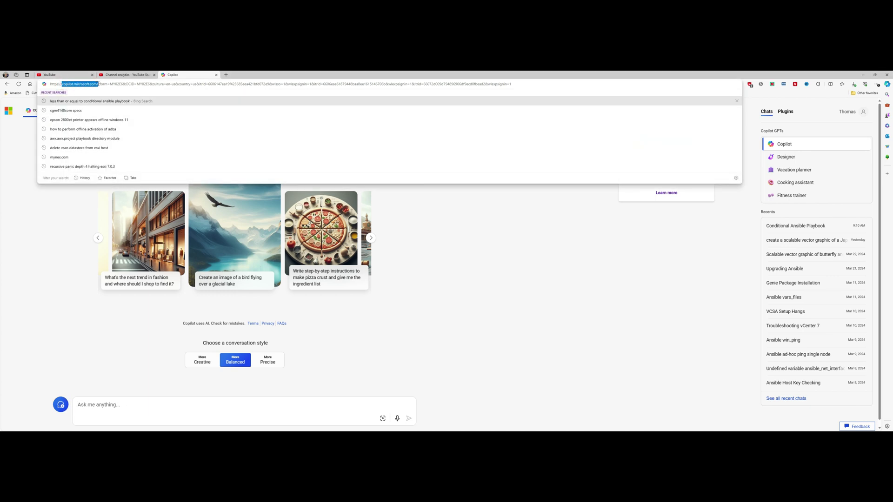
click(627, 249)
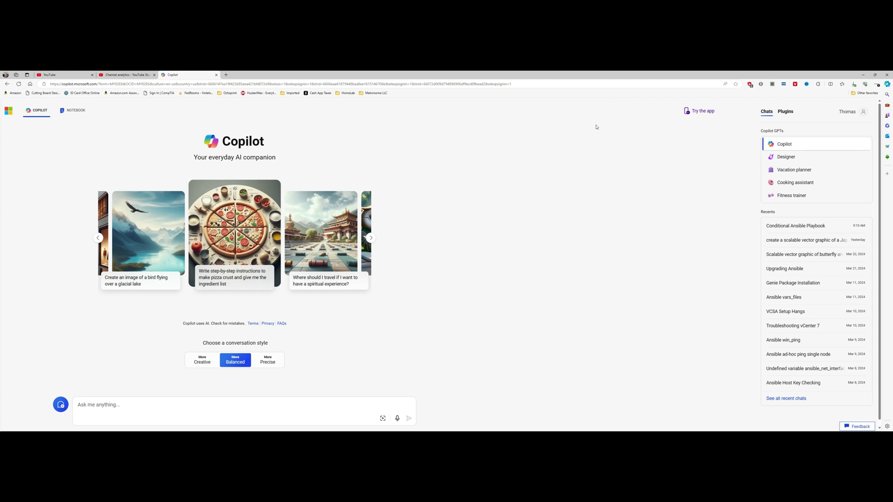
click(799, 158)
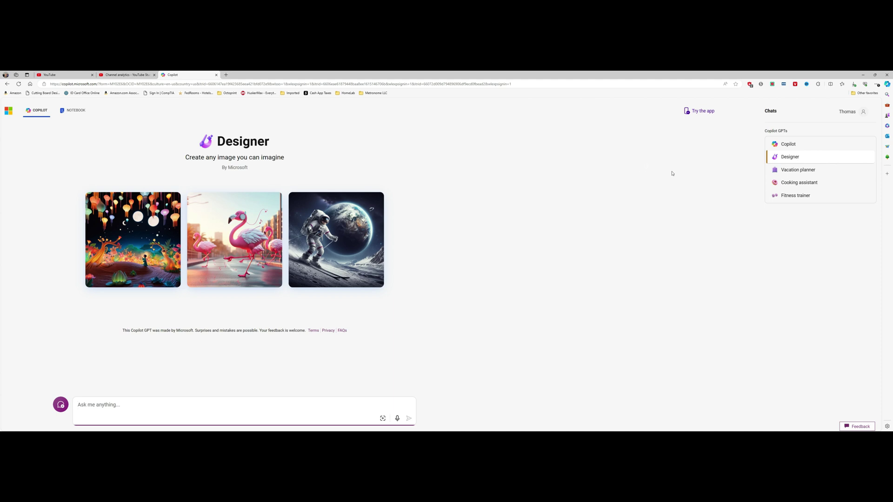
- Submit a prompt for a scalable vector graphic of an old ship, whale, sunset and sea gulls using simple lines
click(202, 408)
text(create a )
text(gr)
key(BackSpace)
key(BackSpace)
text(scalable vector graphic )
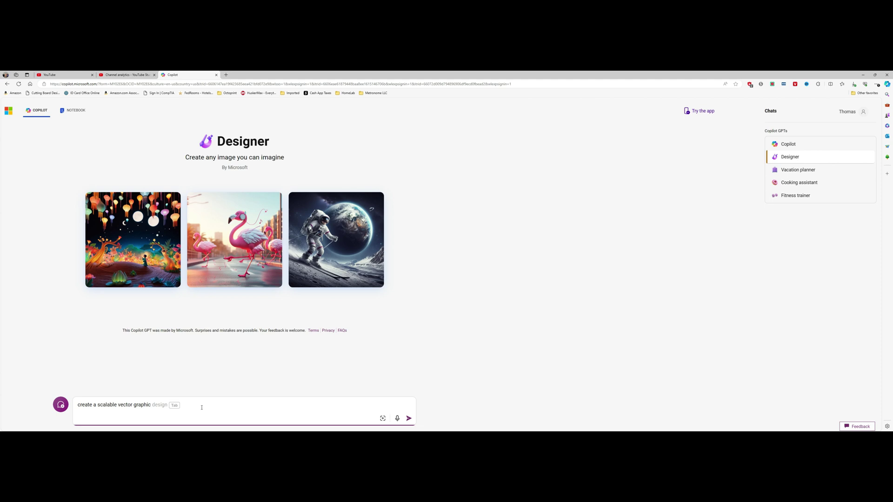
text(including the follwing)
key(BackSpace)
text(owing elements: old ship, whale, sunset)
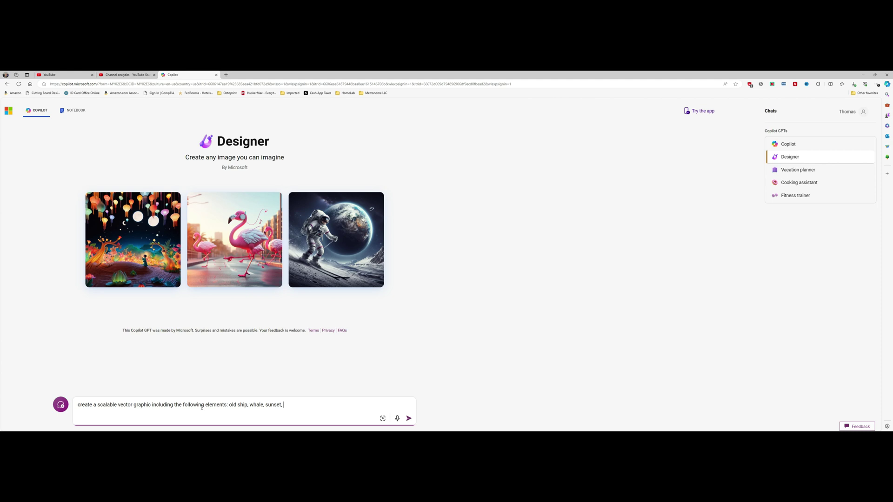
text(, sea gulss)
text(ls)
text(Use simple )
text(lines)
text( to create teh im)
key(BackSpace)
key(BackSpace)
key(BackSpace)
key(BackSpace)
key(BackSpace)
text(he )
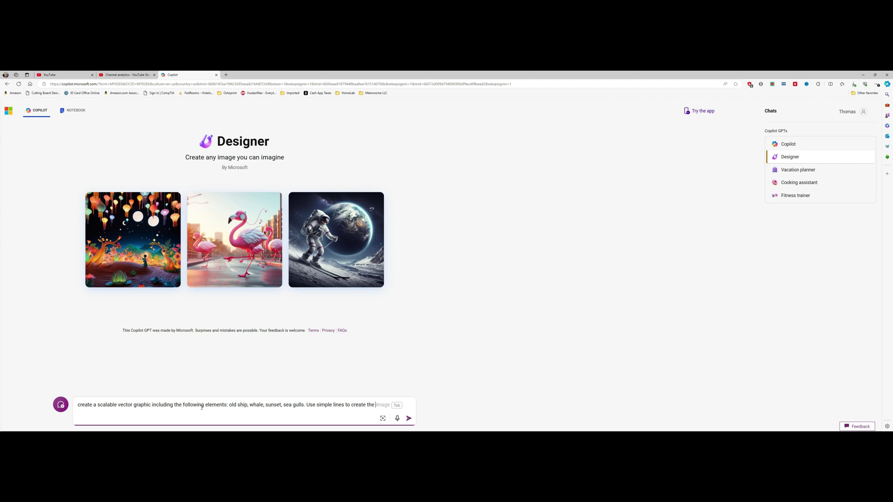
text(image.)
key(Return)
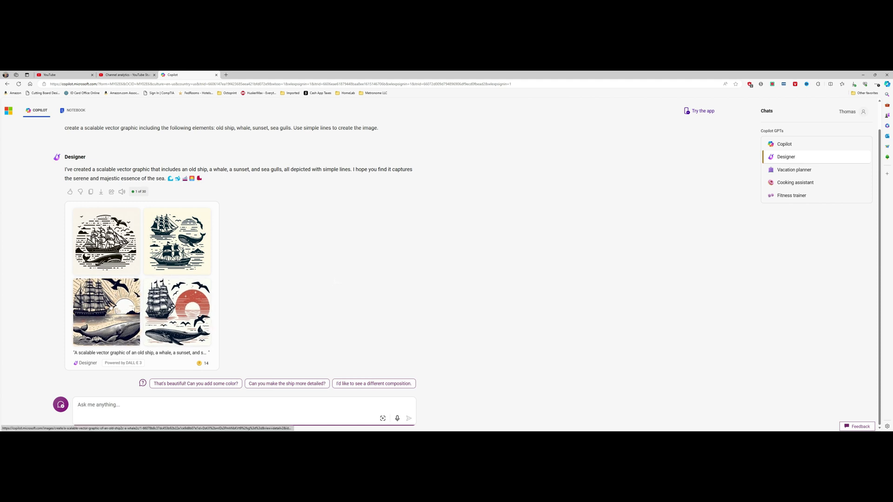
- Enlarge the ship-and-whale image and change its aspect ratio to Landscape
click(111, 306)
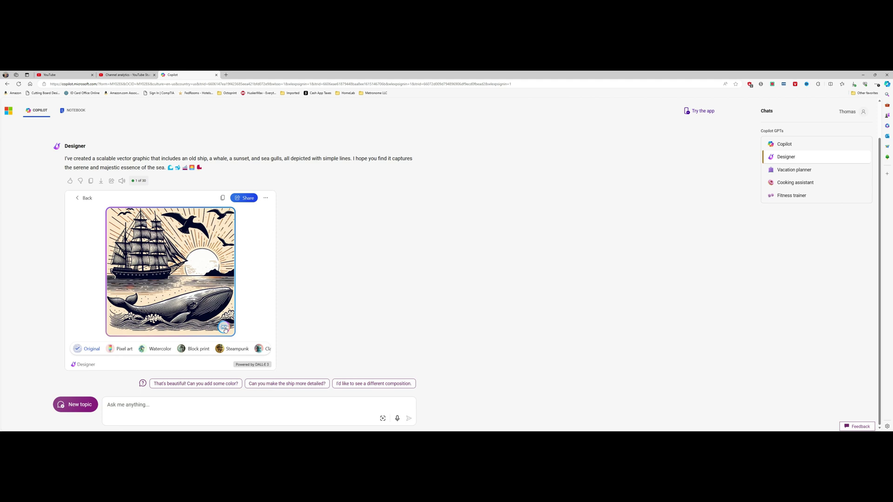
click(224, 329)
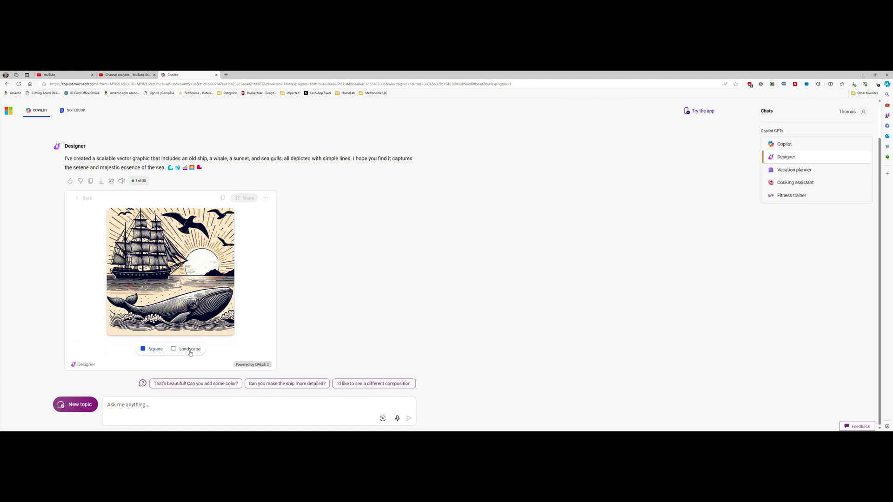
click(174, 351)
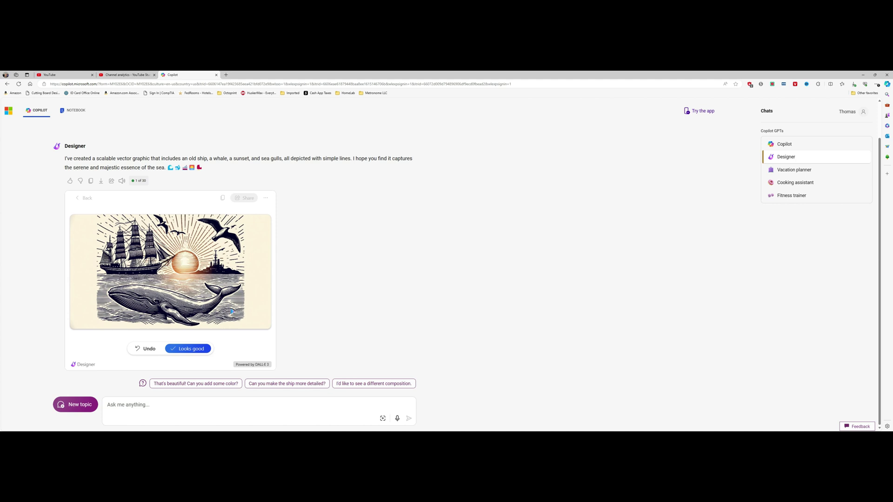
- Accept the landscape version, download it, and choose Save as from the Downloads flyout
click(194, 352)
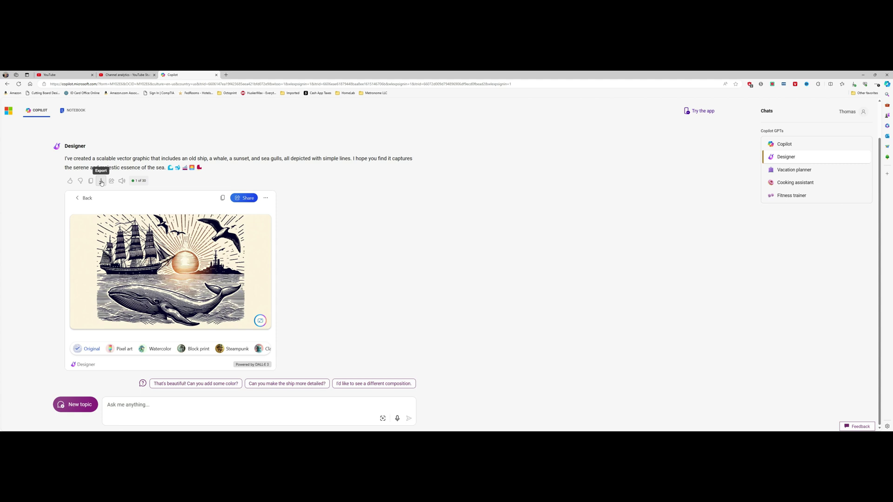
click(266, 197)
click(247, 221)
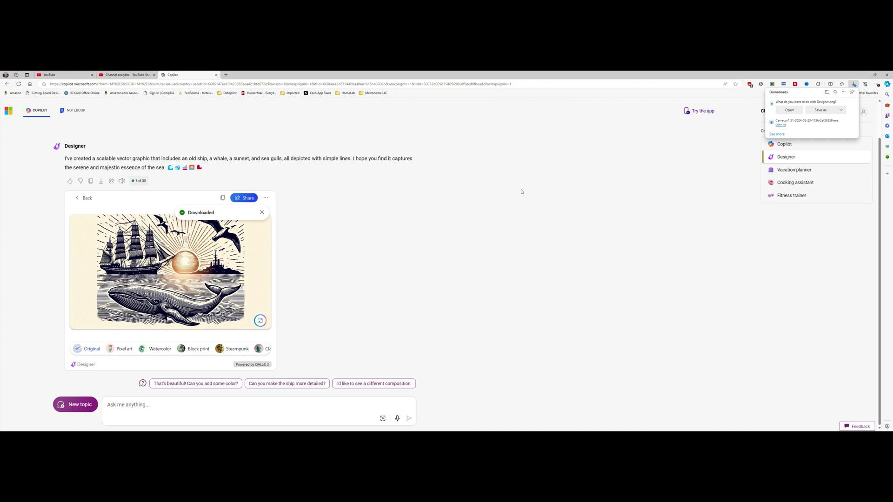
click(820, 110)
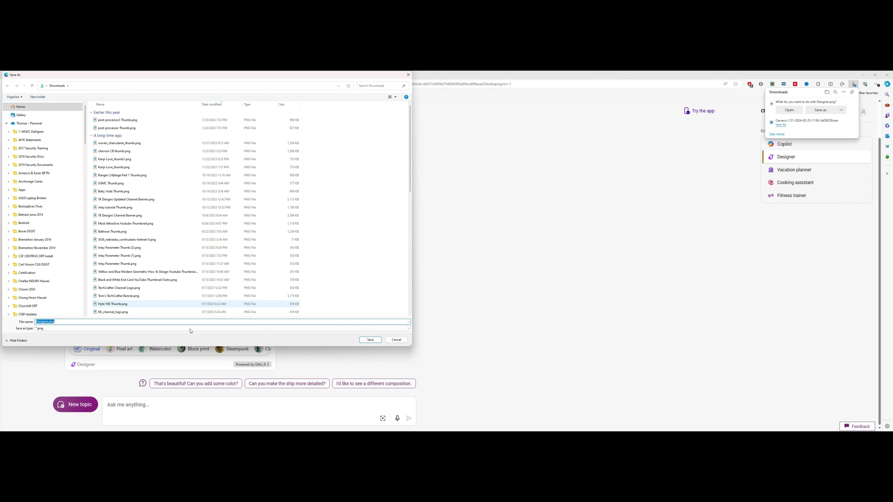
- Save the image to Downloads as whale_ship.png, keeping the PNG file type
click(47, 322)
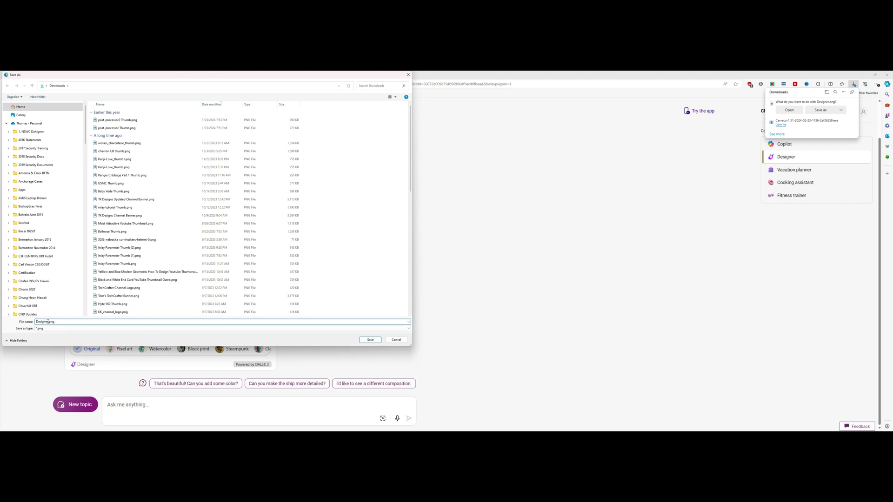
click(407, 332)
click(65, 327)
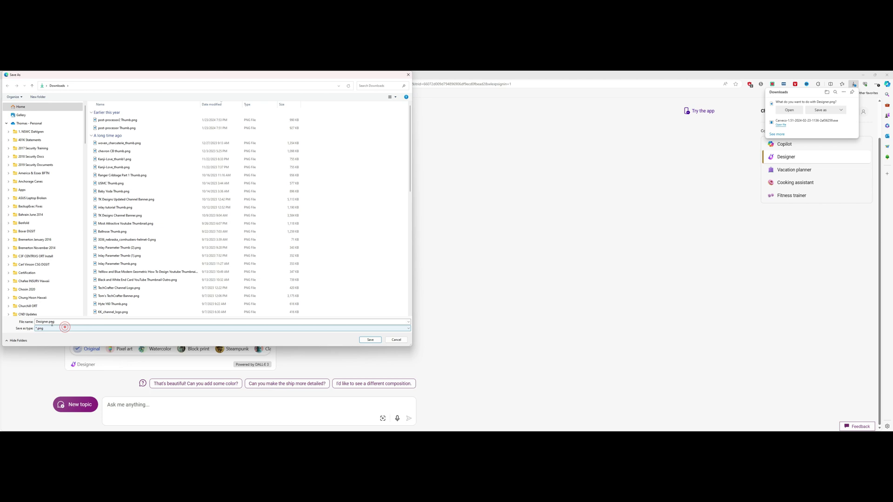
click(48, 322)
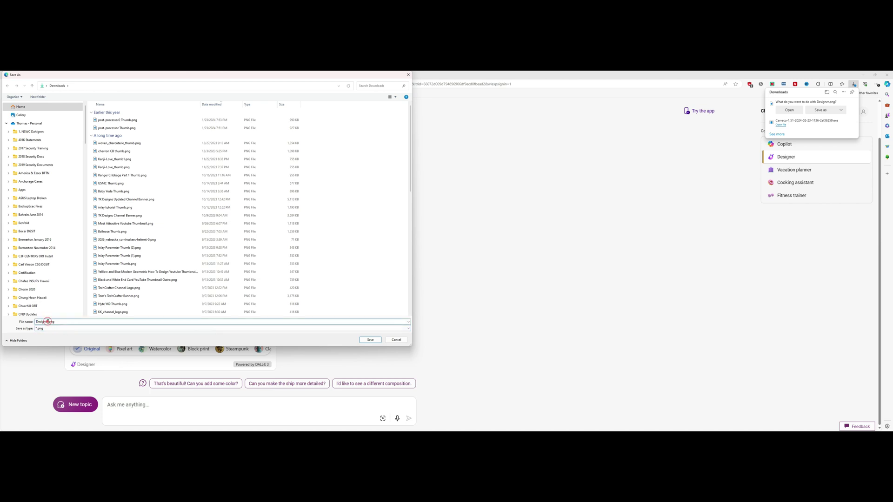
double_click(47, 322)
text(whale_ship)
click(379, 342)
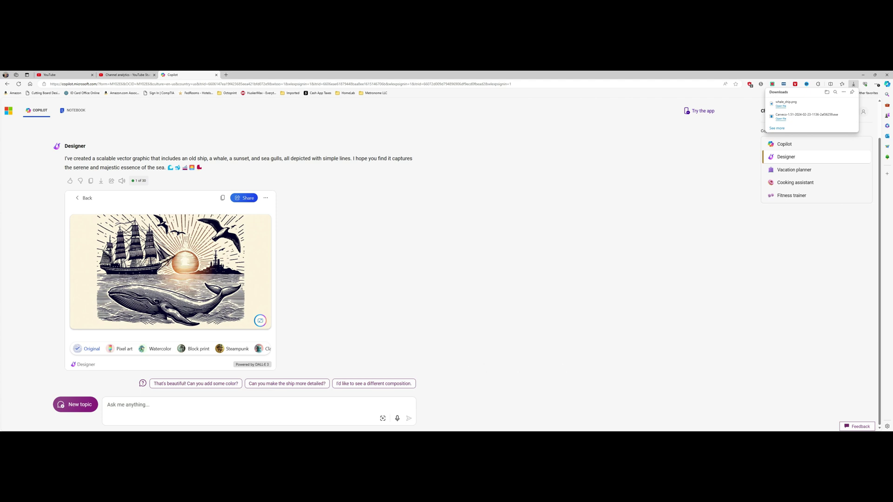
- Switch to VCarve and import whale_ship.png from Downloads as a bitmap
mouse_move(475, 432)
click(475, 417)
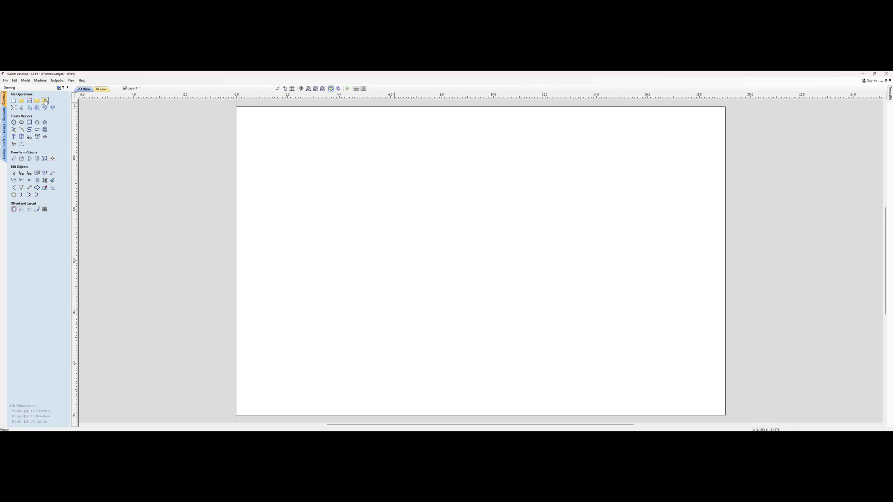
click(44, 101)
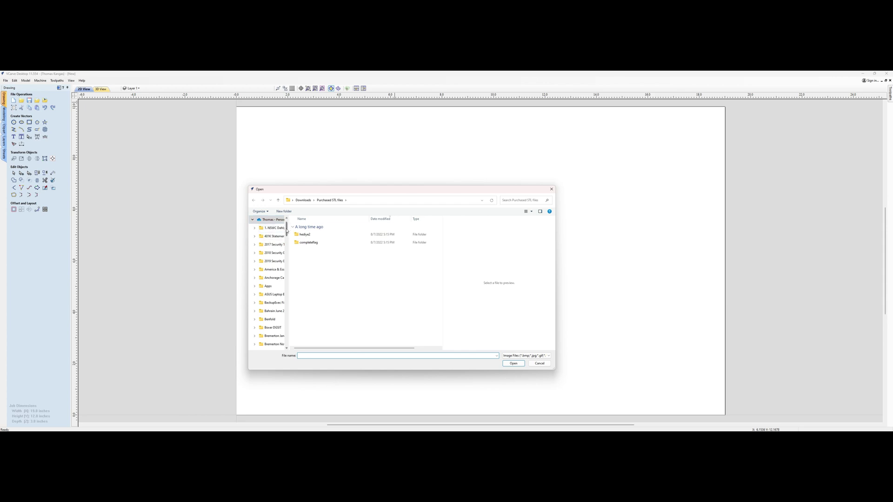
drag(287, 231, 288, 309)
click(275, 320)
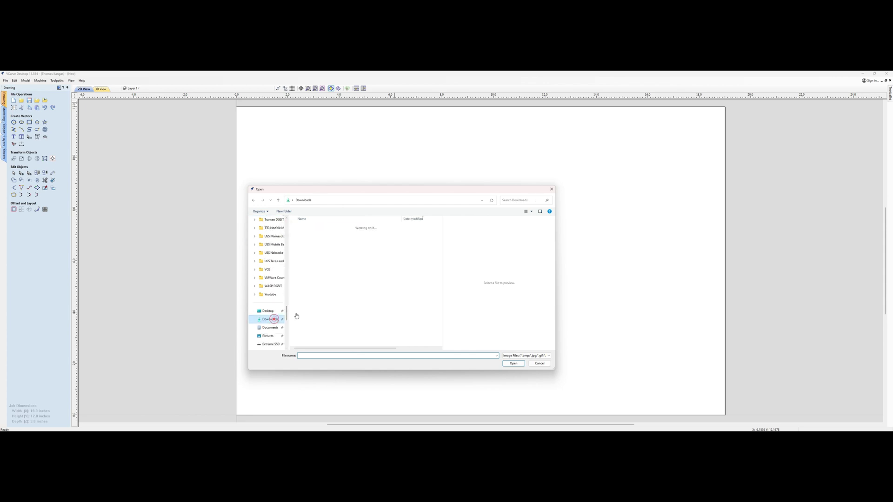
scroll(402, 258, down, 5)
scroll(403, 258, up, 10)
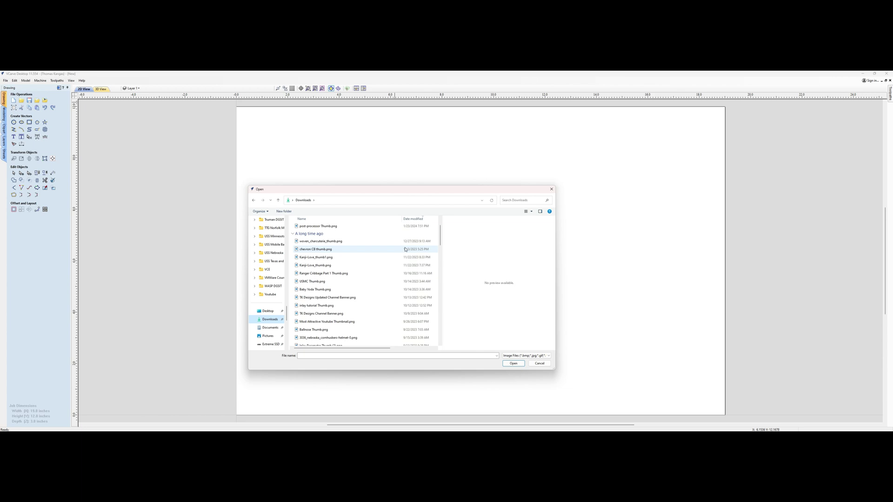
click(324, 235)
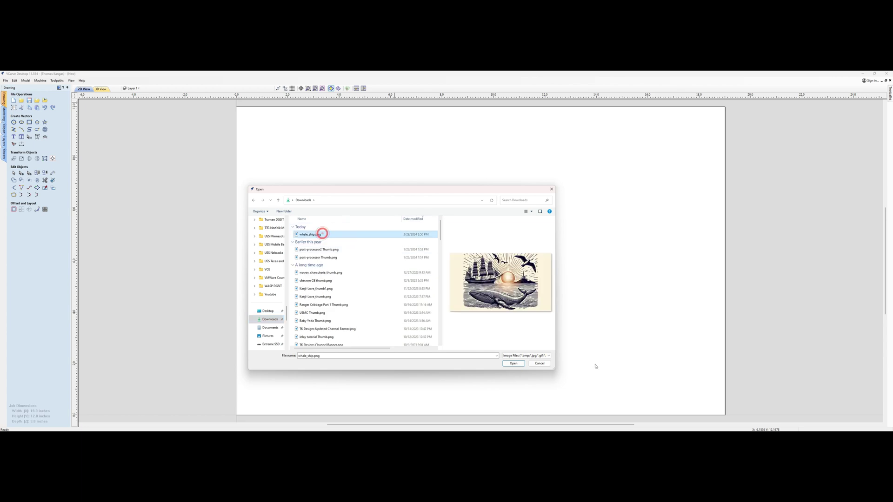
click(516, 364)
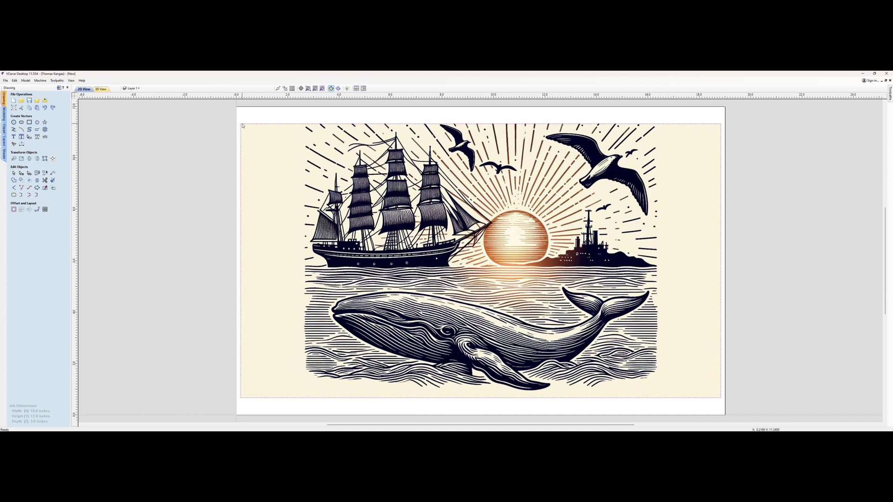
- Enlarge the bitmap, move it over the job area, and open Trace Bitmap
click(244, 126)
drag(239, 122, 241, 113)
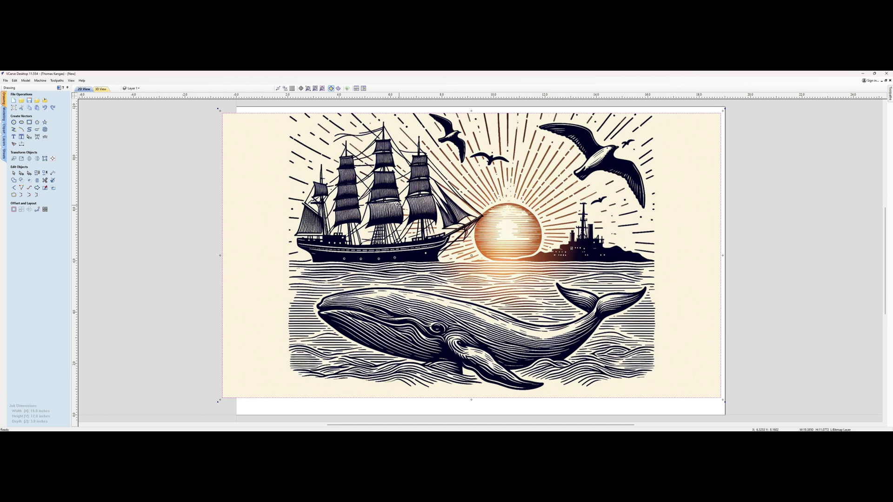
drag(399, 205, 449, 224)
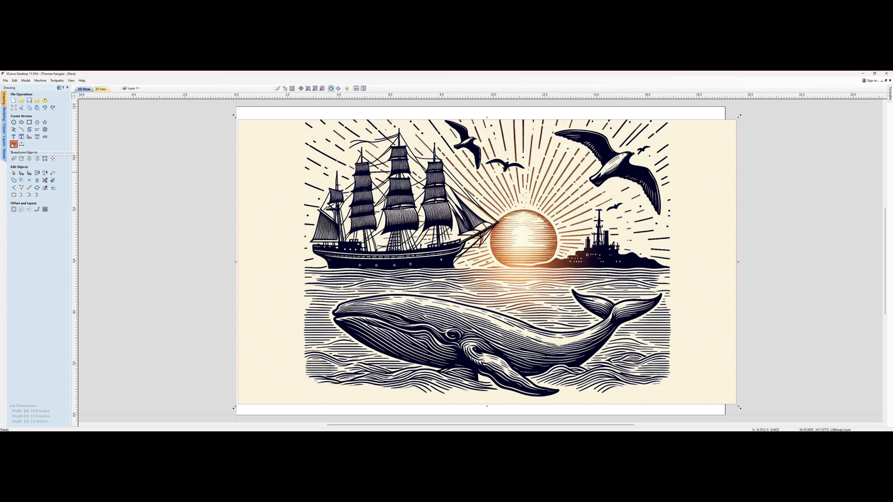
click(13, 145)
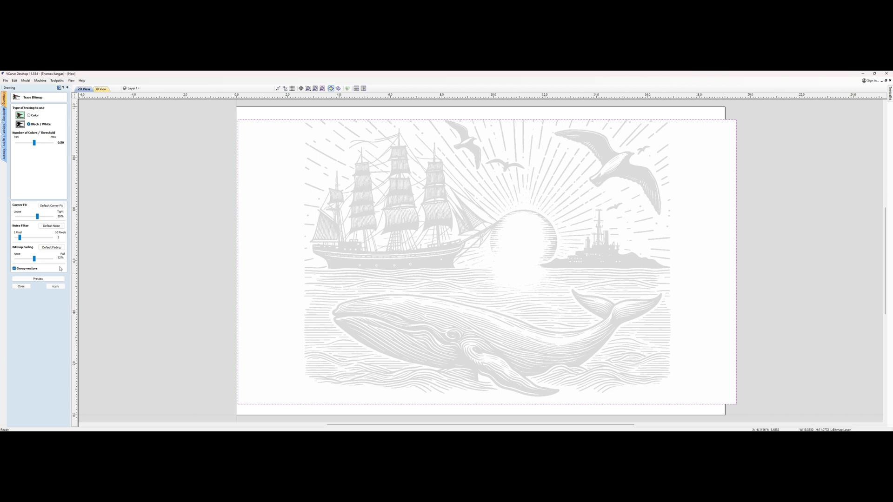
- Preview the Black/White trace and set the Threshold to about 0.78
click(40, 278)
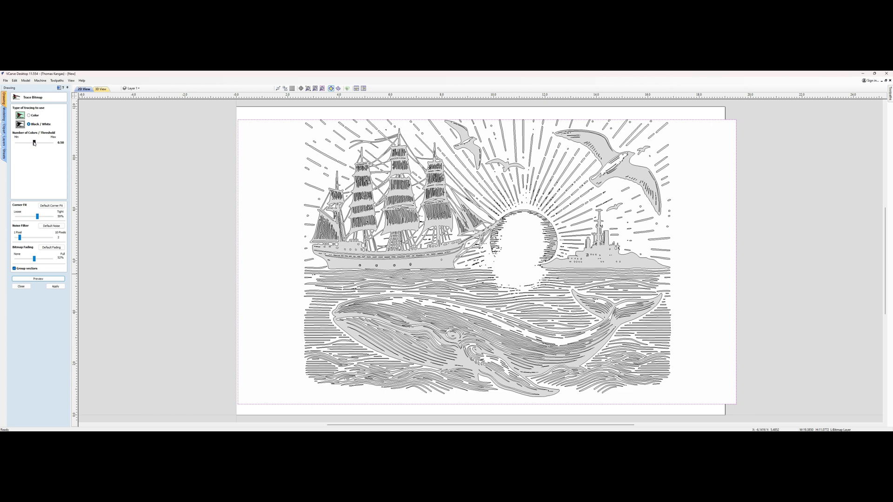
drag(34, 143, 53, 138)
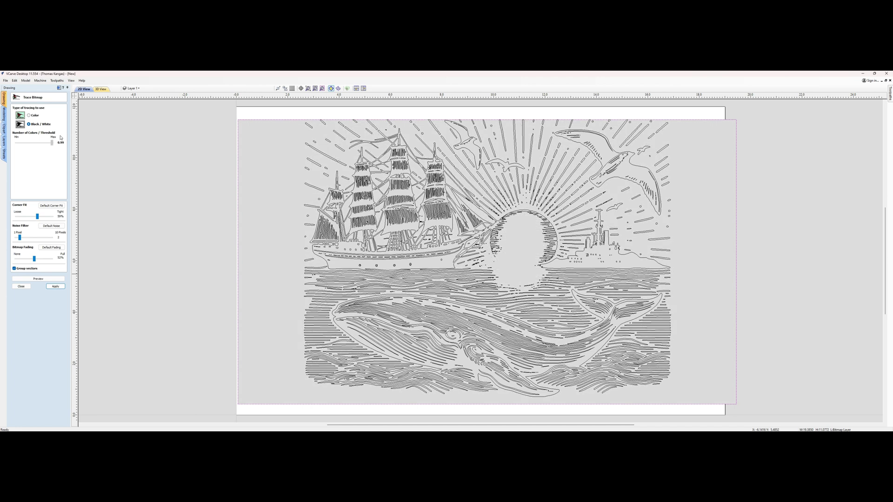
drag(52, 141, 44, 145)
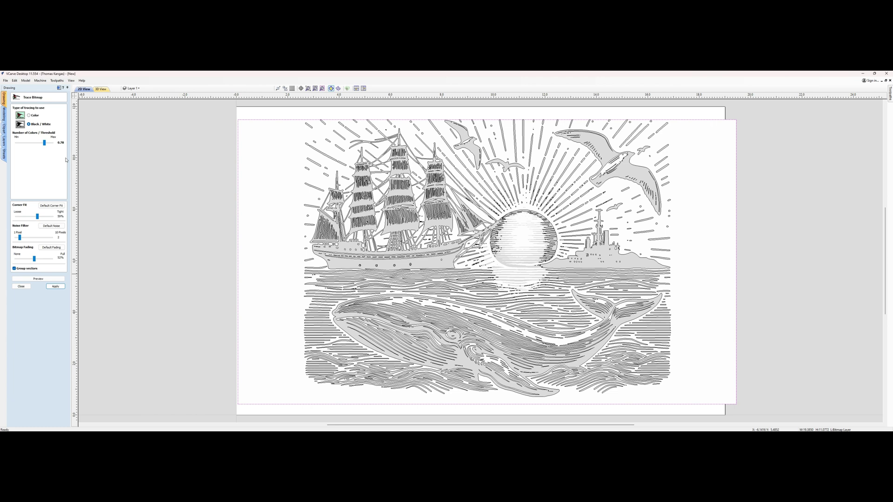
- Apply the Black/White trace at threshold 0.78 to create the vectors
click(56, 287)
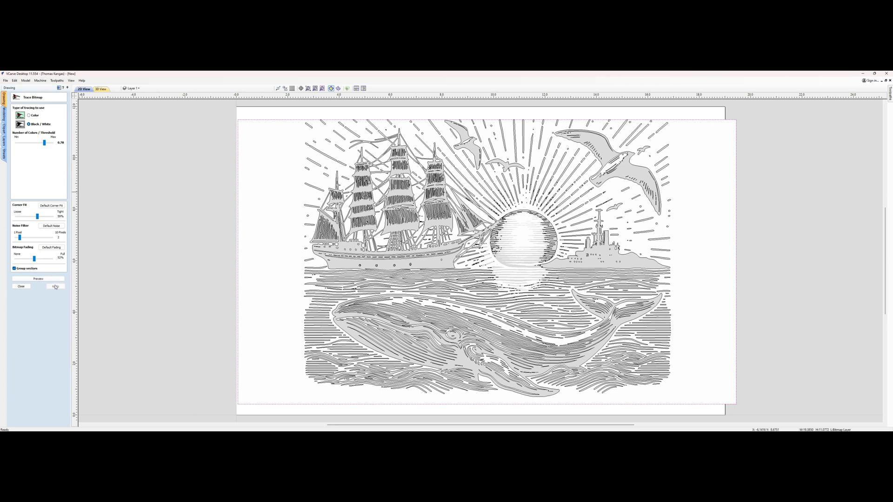